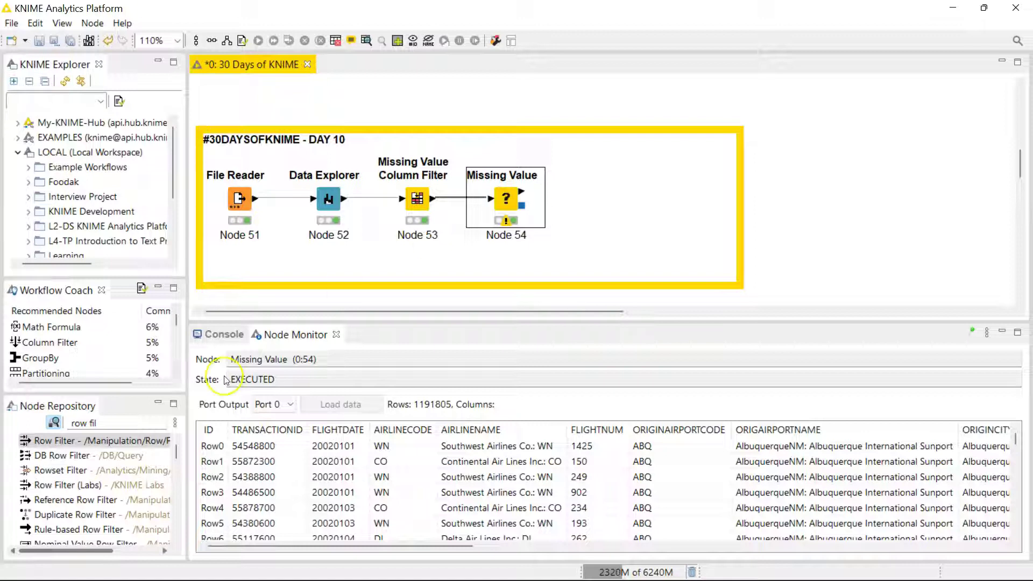
Place a Row Filter node after Missing Value, link them, and view Missing Value's output table
left_click_drag(59, 440, 594, 185)
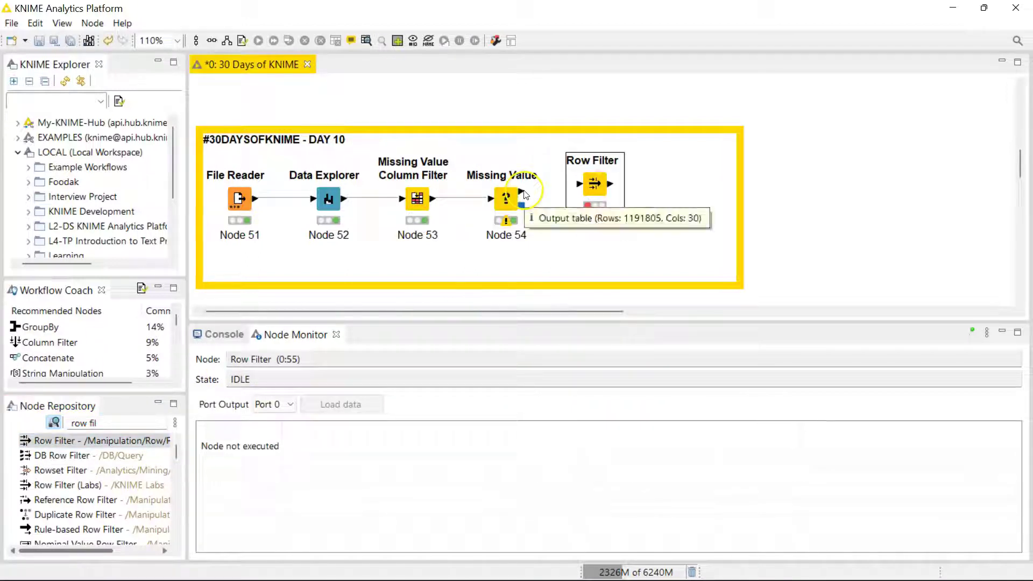
left_click_drag(522, 192, 586, 202)
left_click(590, 190)
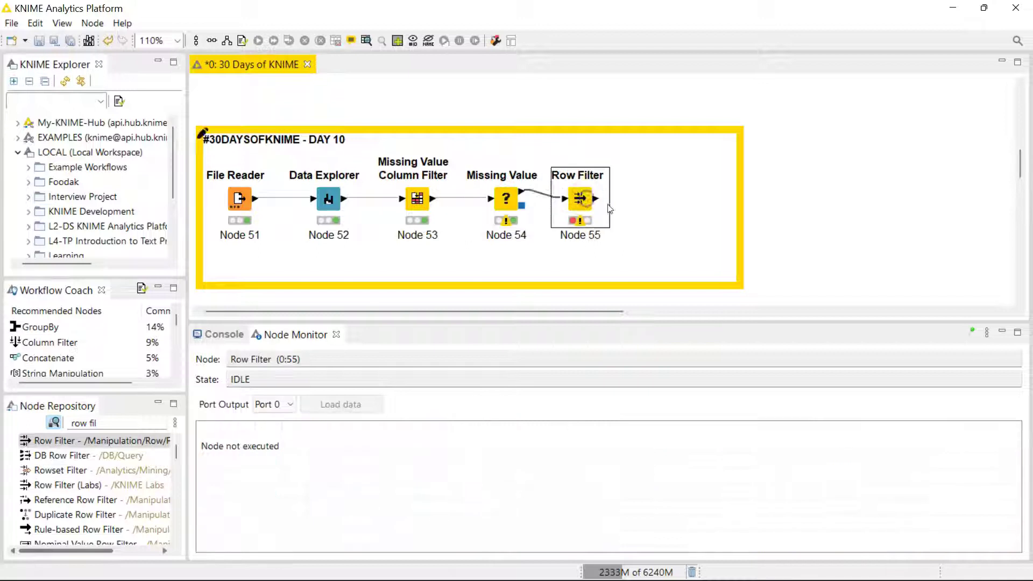
left_click(508, 201)
left_click_drag(371, 545, 652, 577)
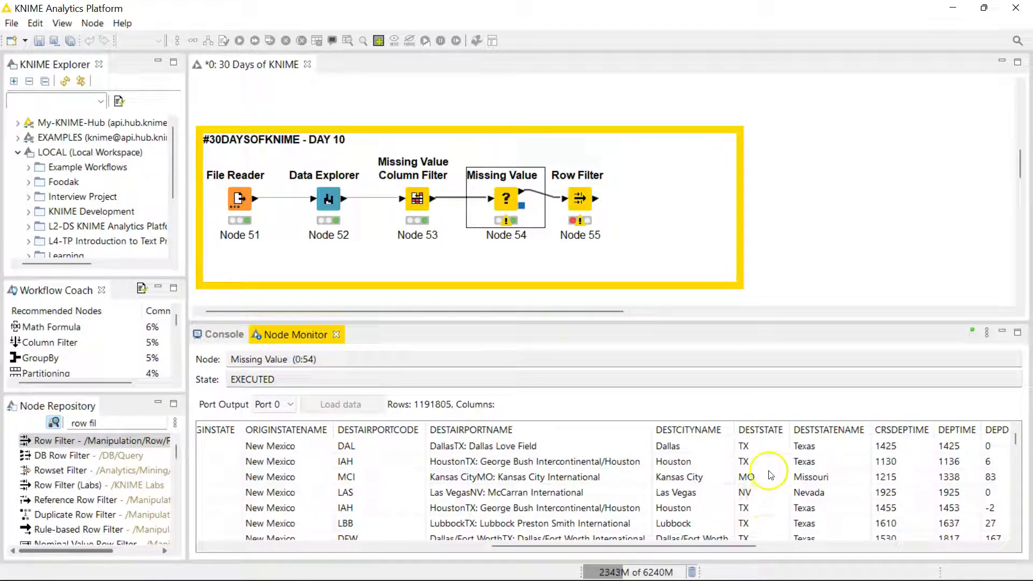
Set the Row Filter to exclude rows whose DESTSTATE matches FL, case-insensitively
double_click(578, 197)
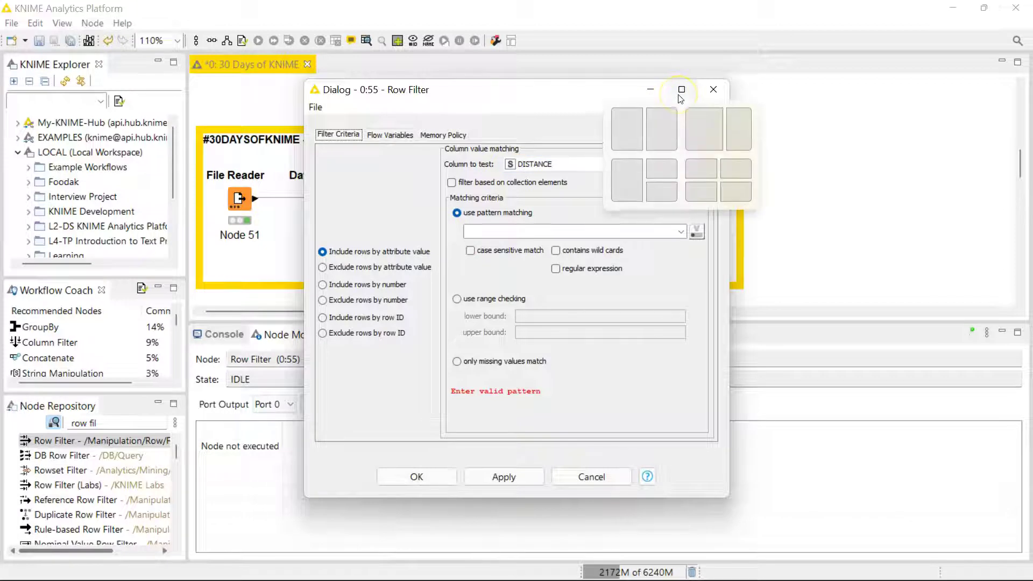
left_click(522, 173)
left_click(566, 162)
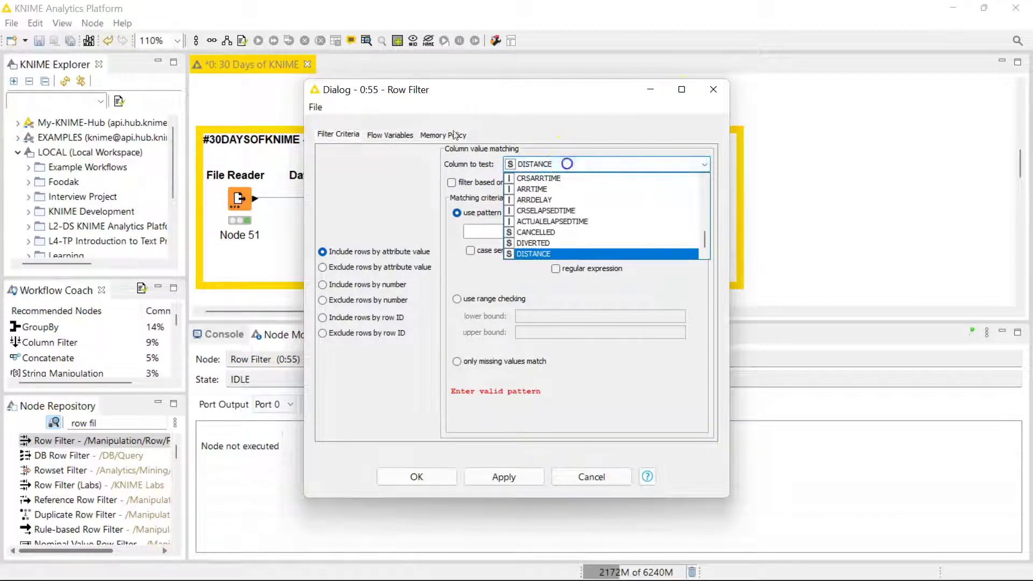
scroll(559, 199, "up", 5)
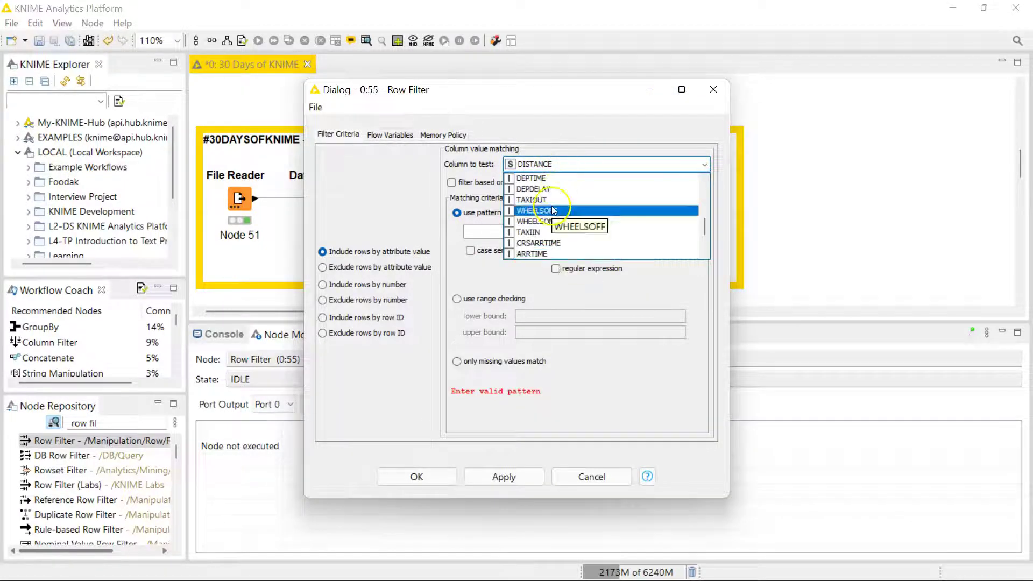
scroll(557, 207, "up", 3)
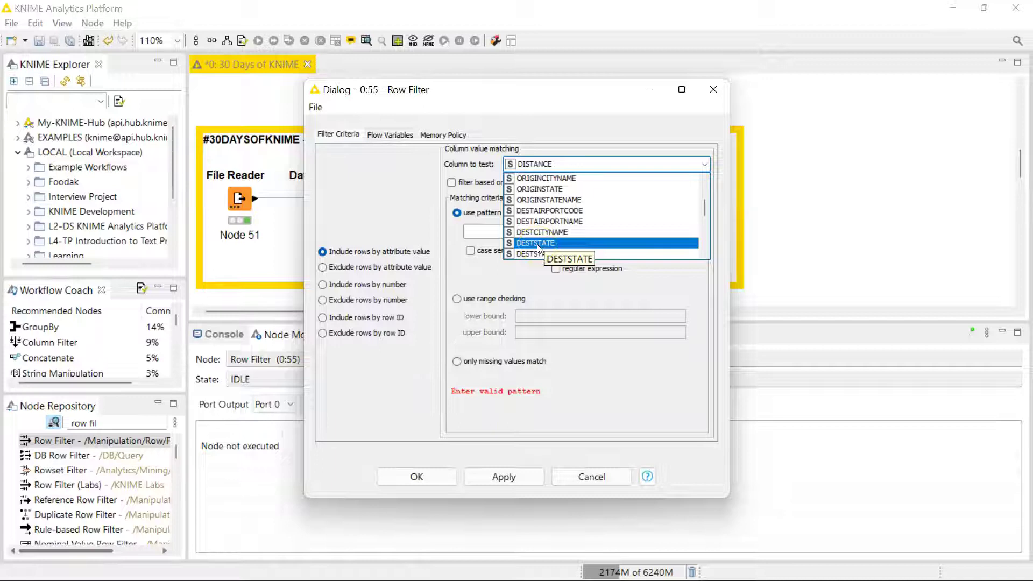
left_click(542, 243)
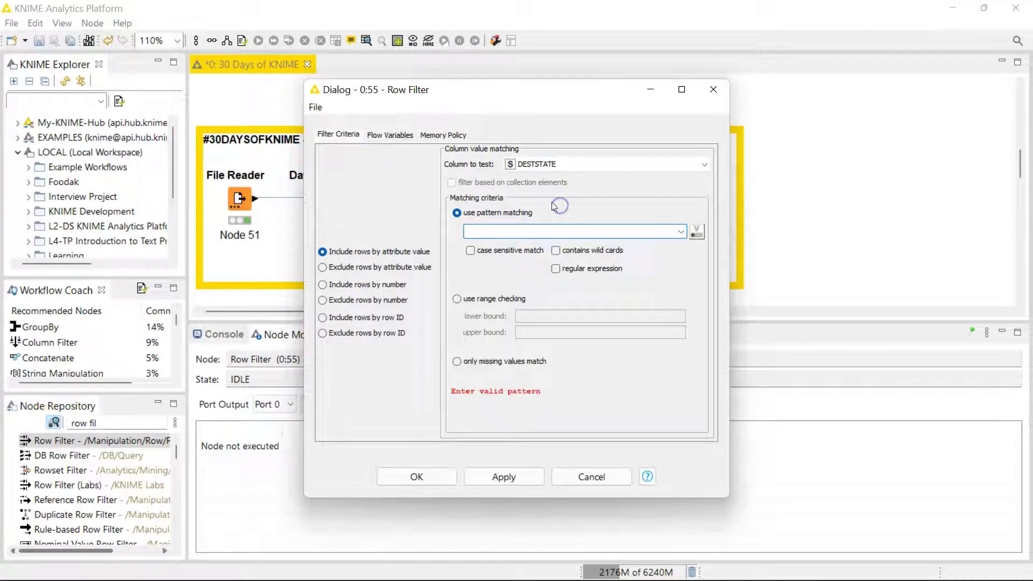
left_click(483, 235)
type("FL")
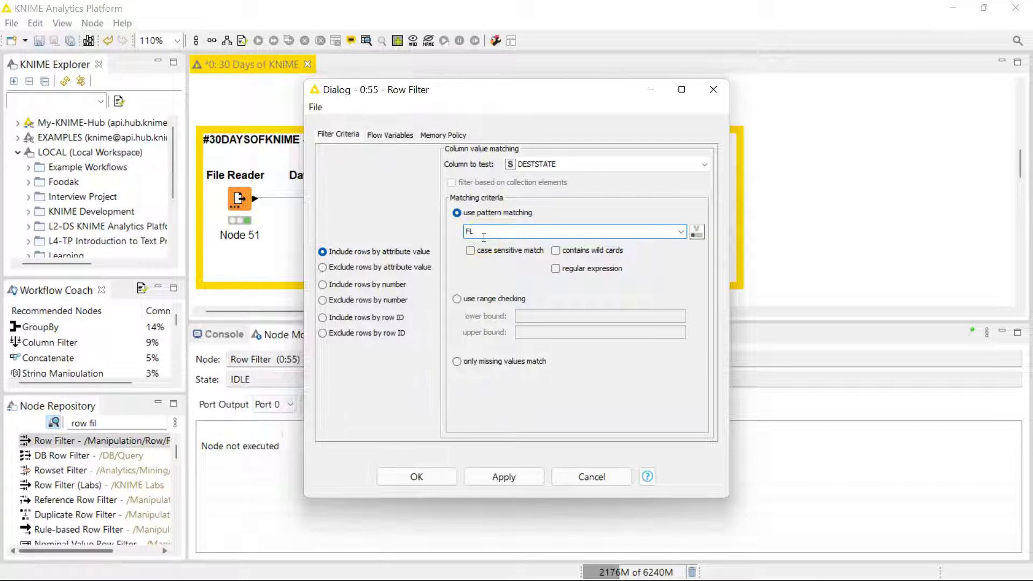
left_click(340, 267)
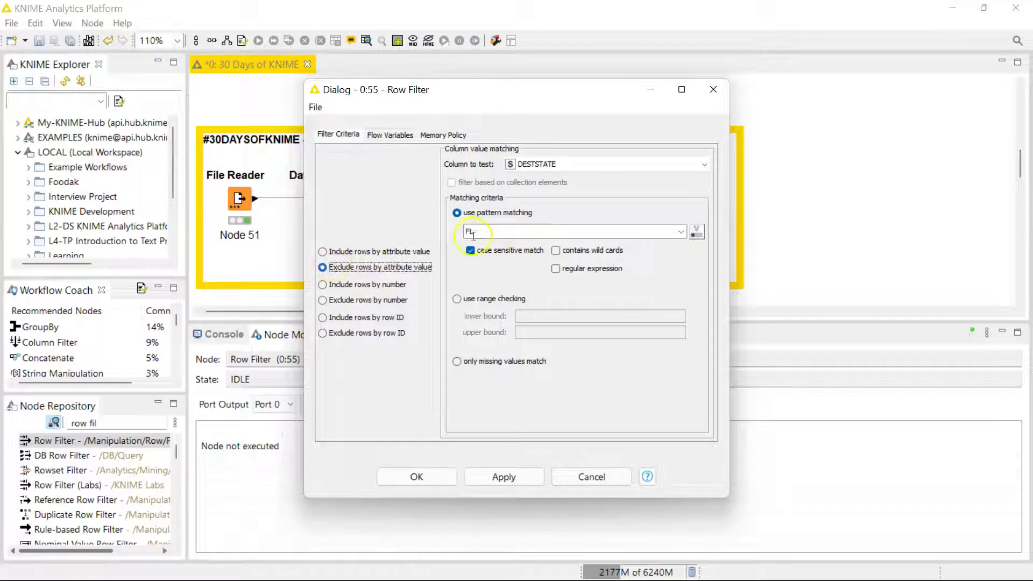
left_click(472, 251)
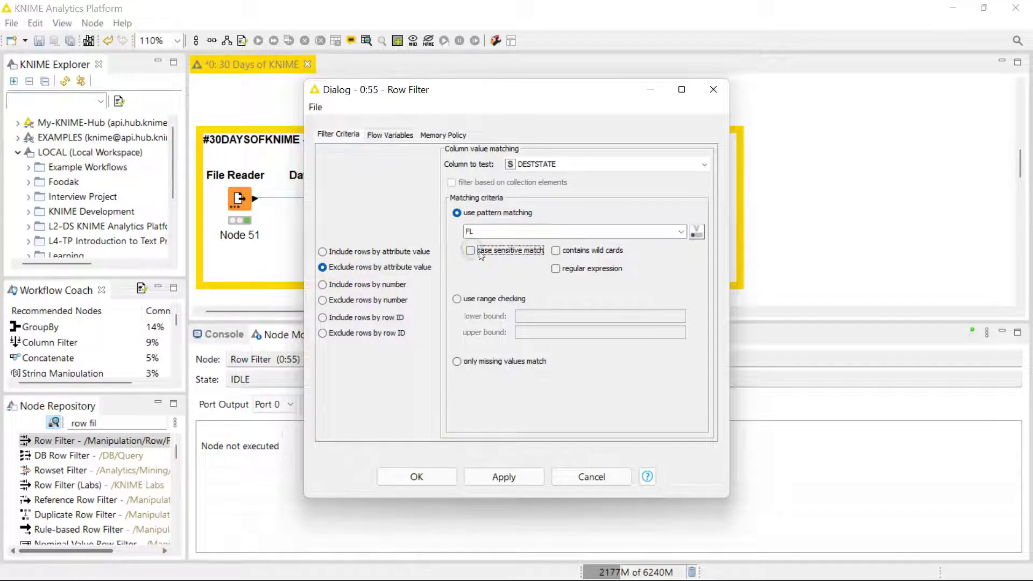
Try the row-number and row-ID filter modes, then return to excluding DESTSTATE matching FL
left_click(347, 286)
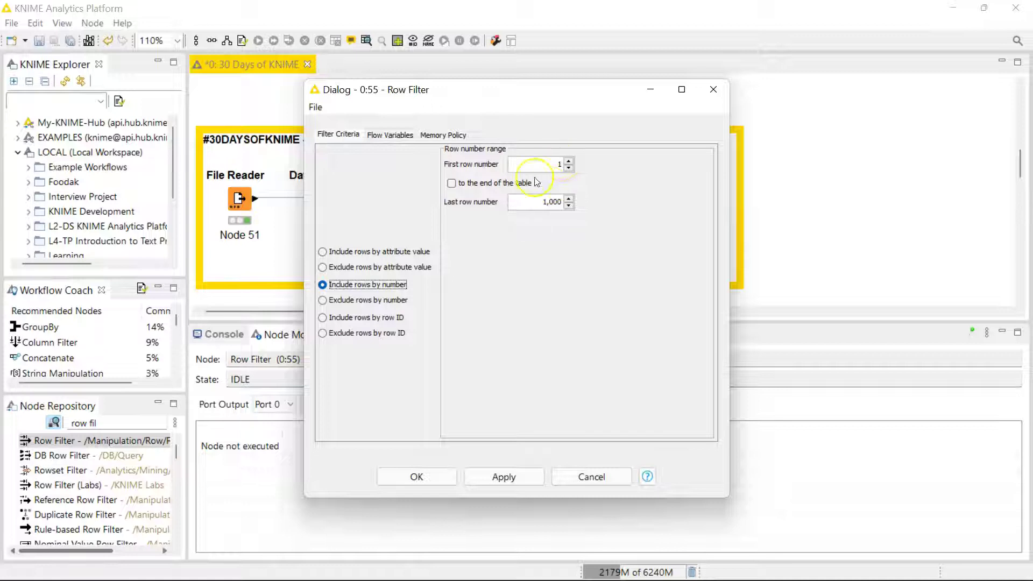
left_click(364, 306)
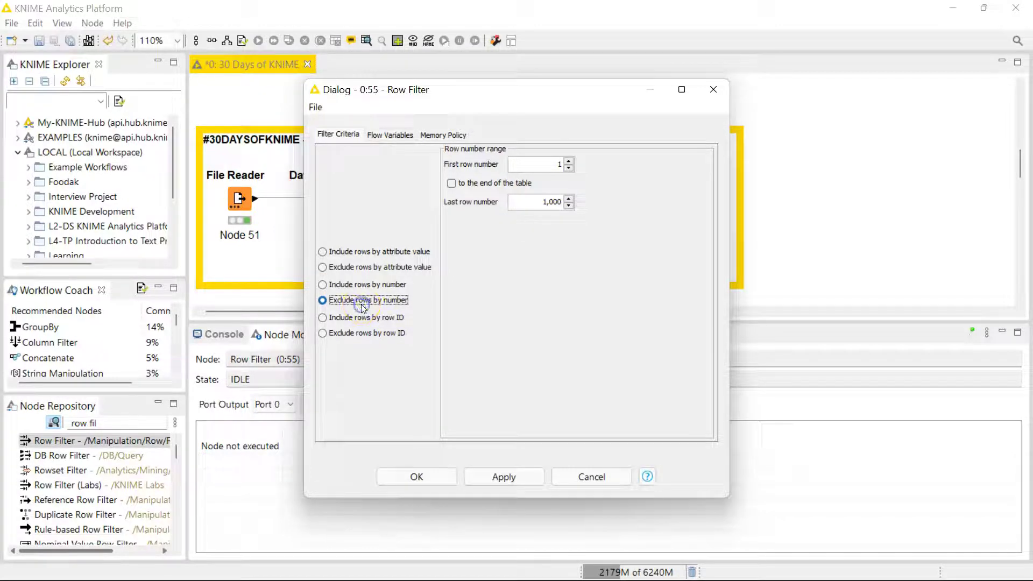
left_click(364, 318)
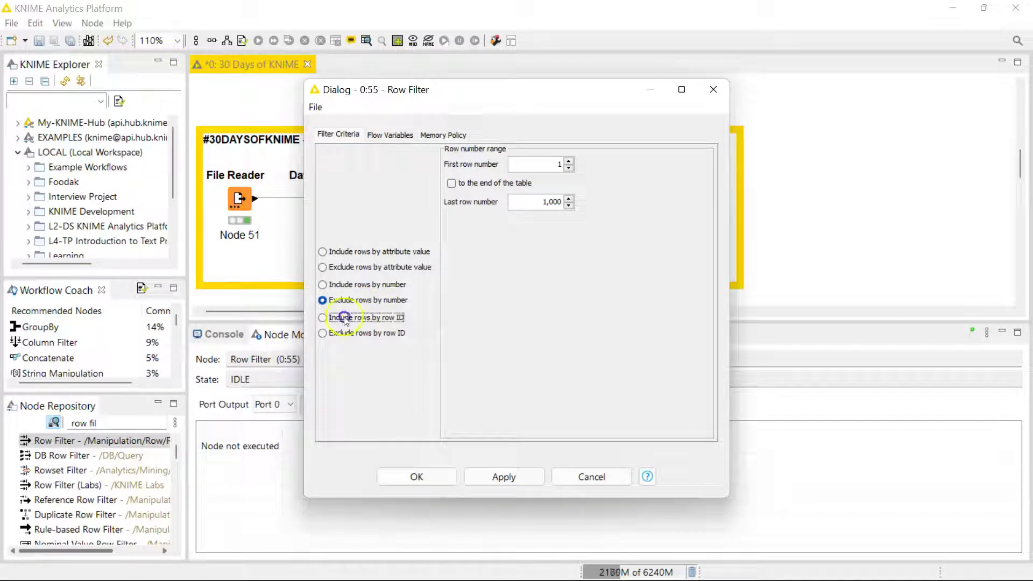
left_click(363, 334)
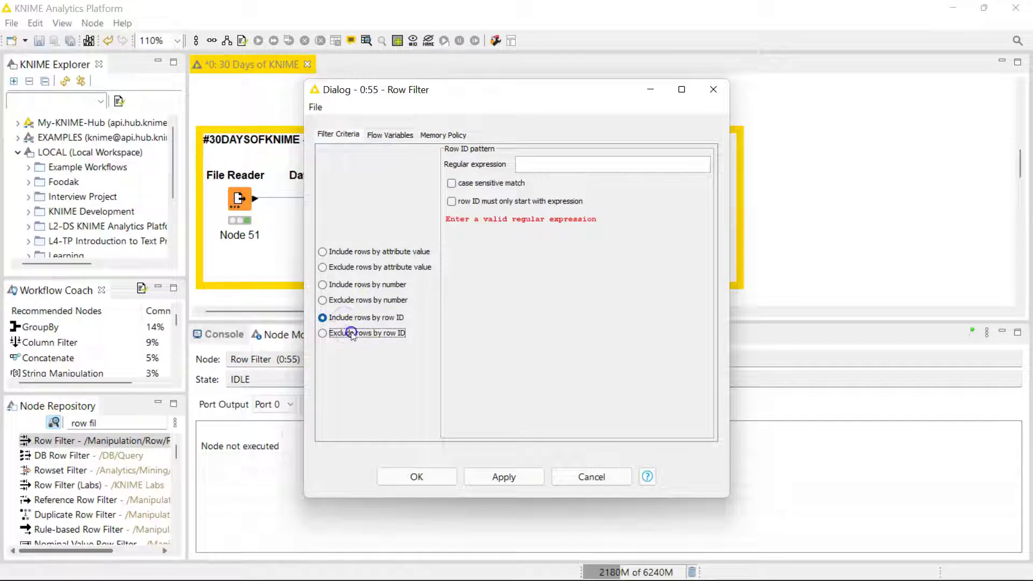
left_click(350, 251)
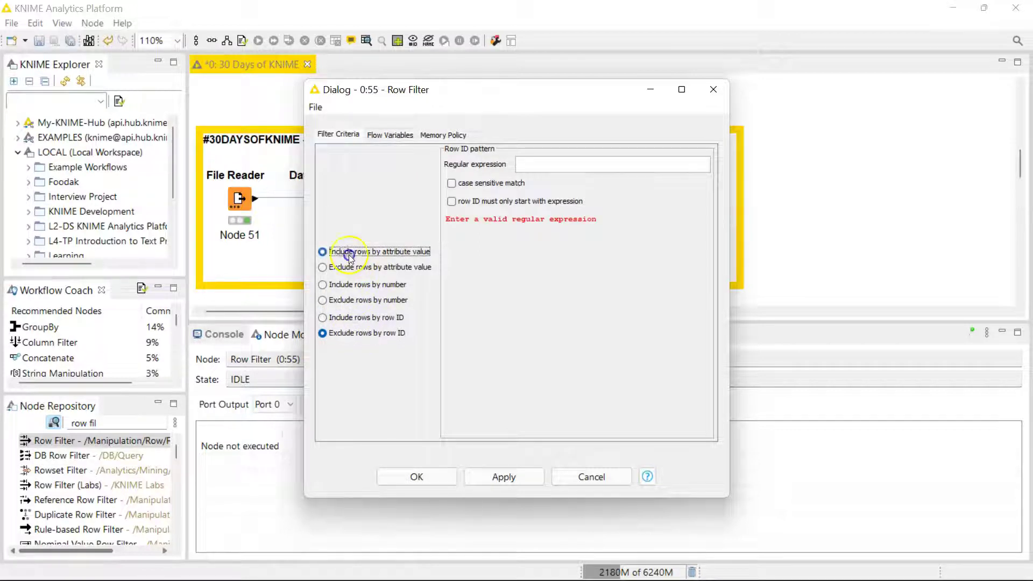
left_click(376, 268)
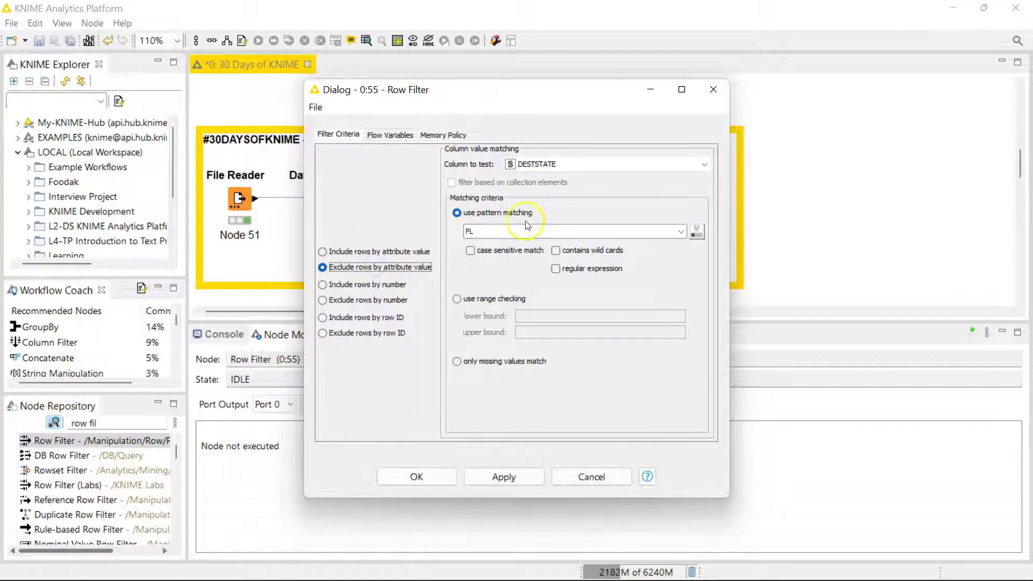
left_click(503, 235)
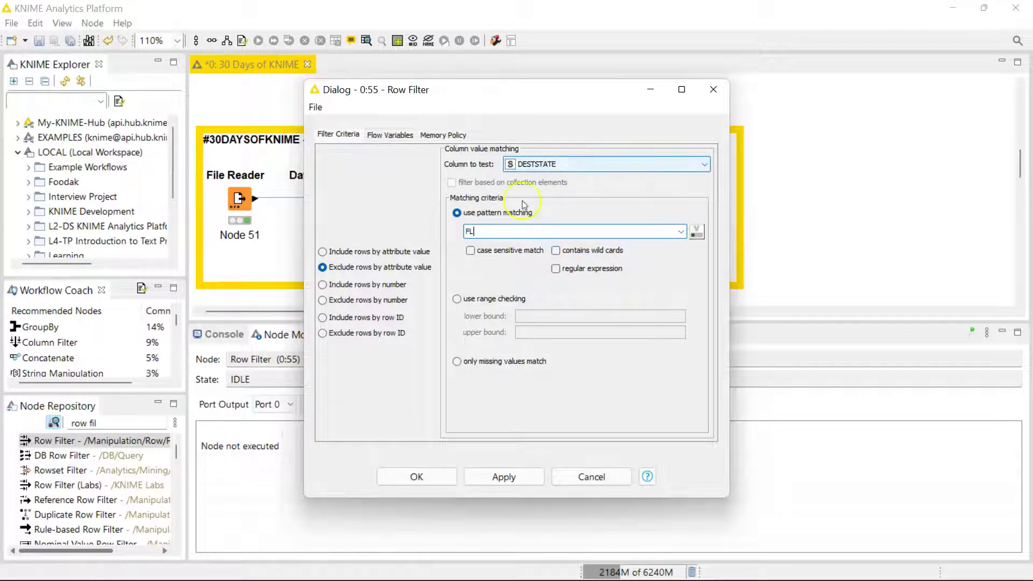
left_click(500, 227)
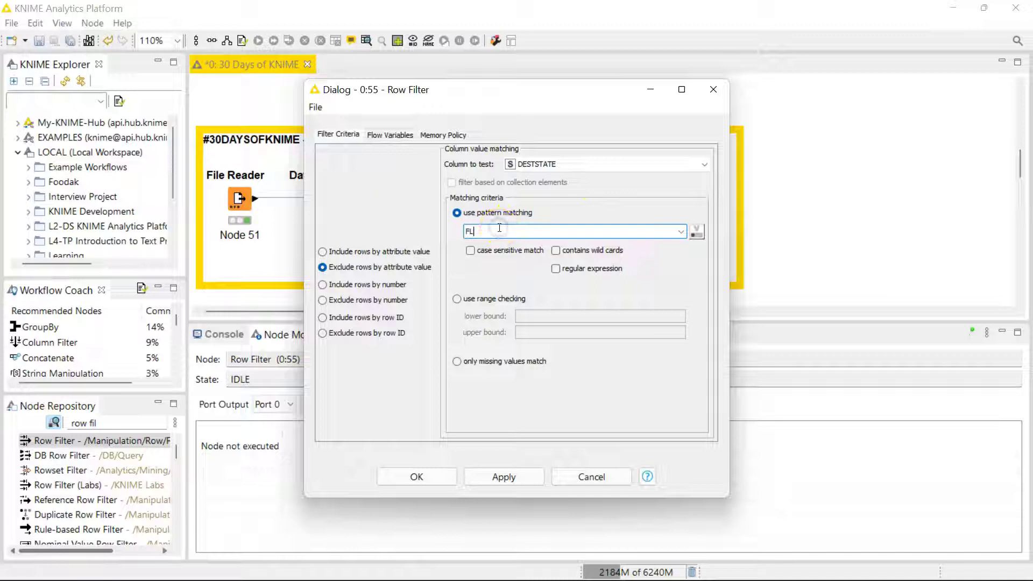
Switch the filter to include rows matching FL, confirm, and execute the first Row Filter
left_click(376, 252)
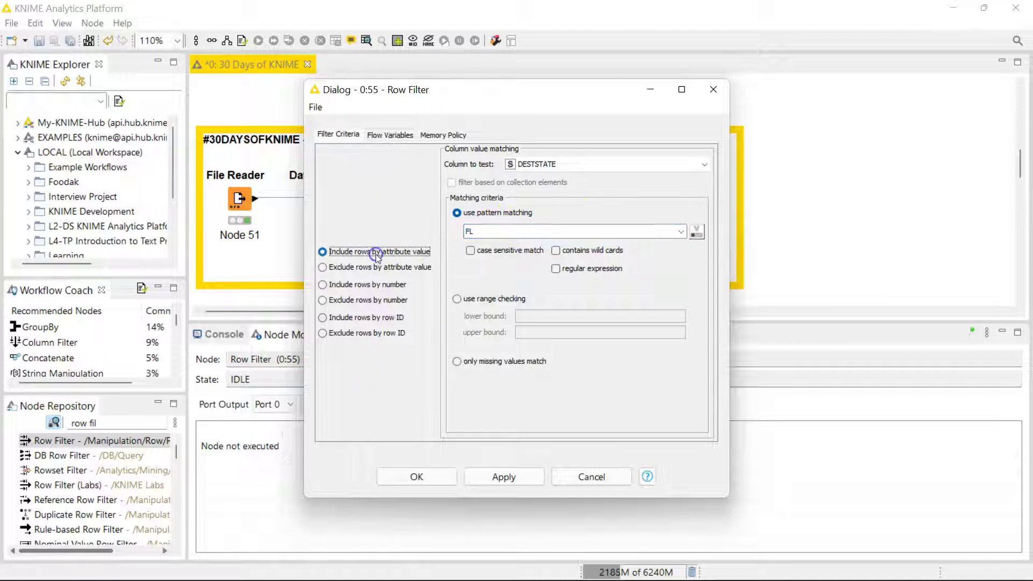
left_click(416, 476)
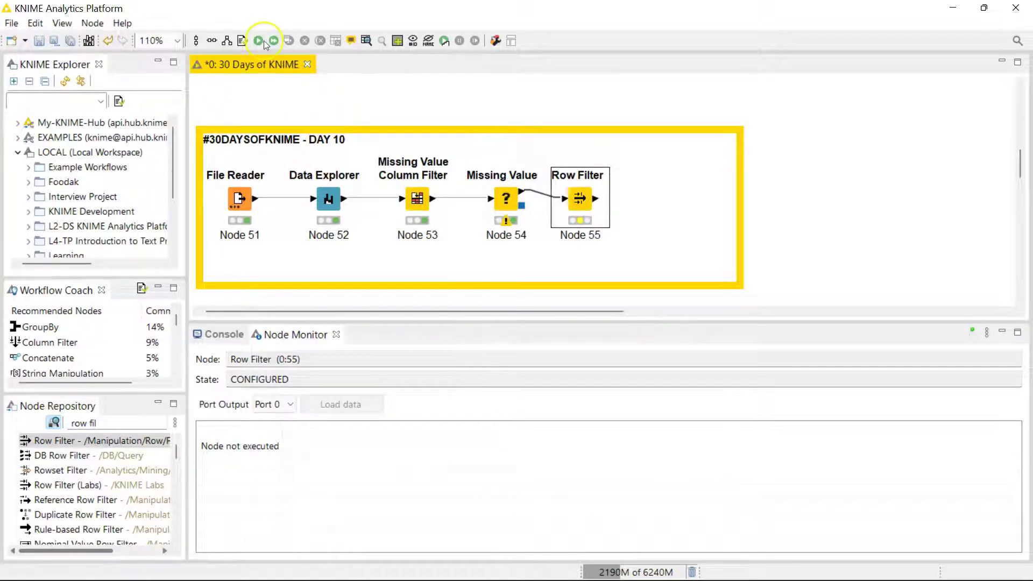
left_click(259, 40)
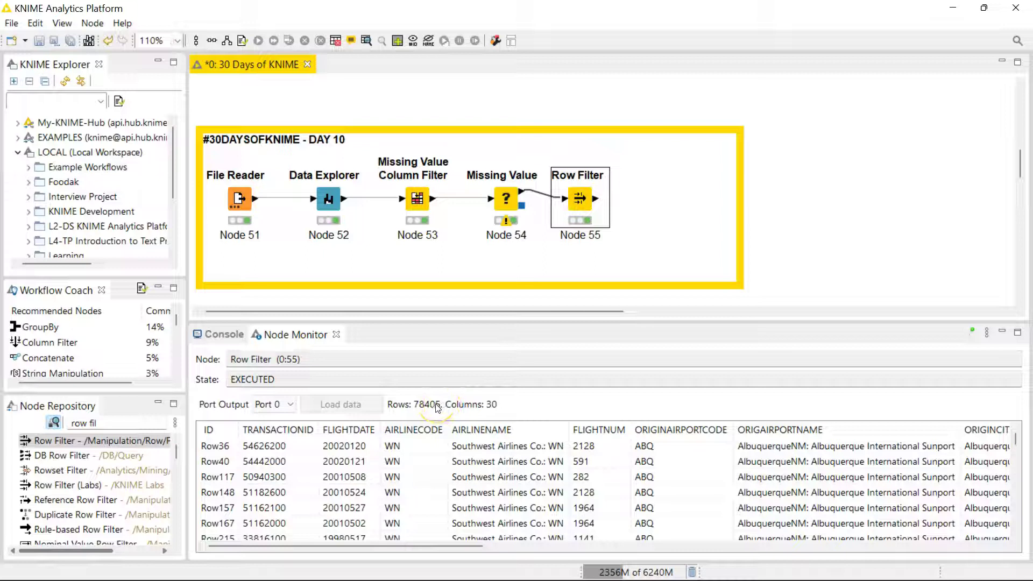
Compare the Missing Value and Row Filter outputs, confirming 78,405 filtered rows
left_click(506, 199)
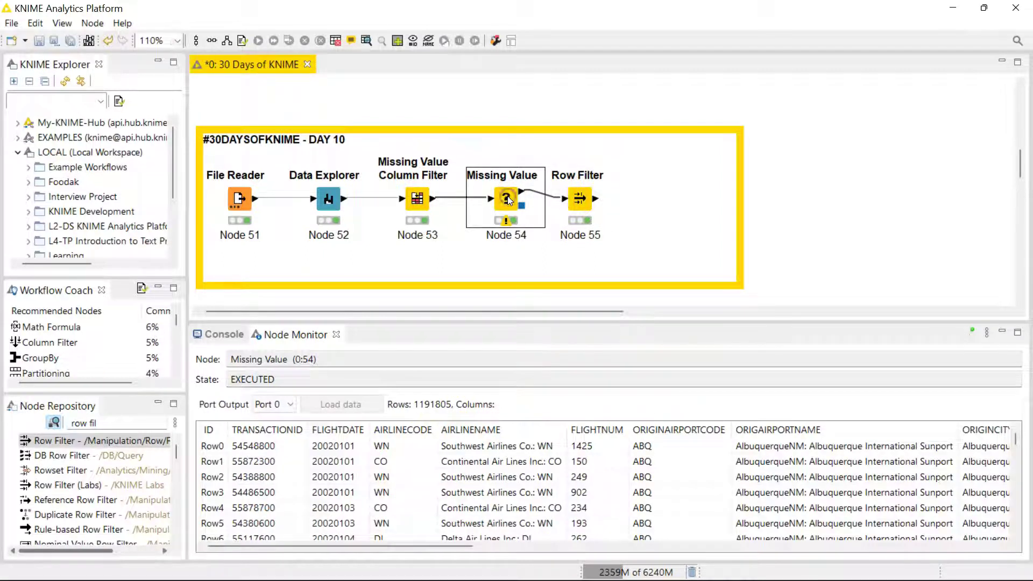
left_click(580, 199)
left_click(364, 505)
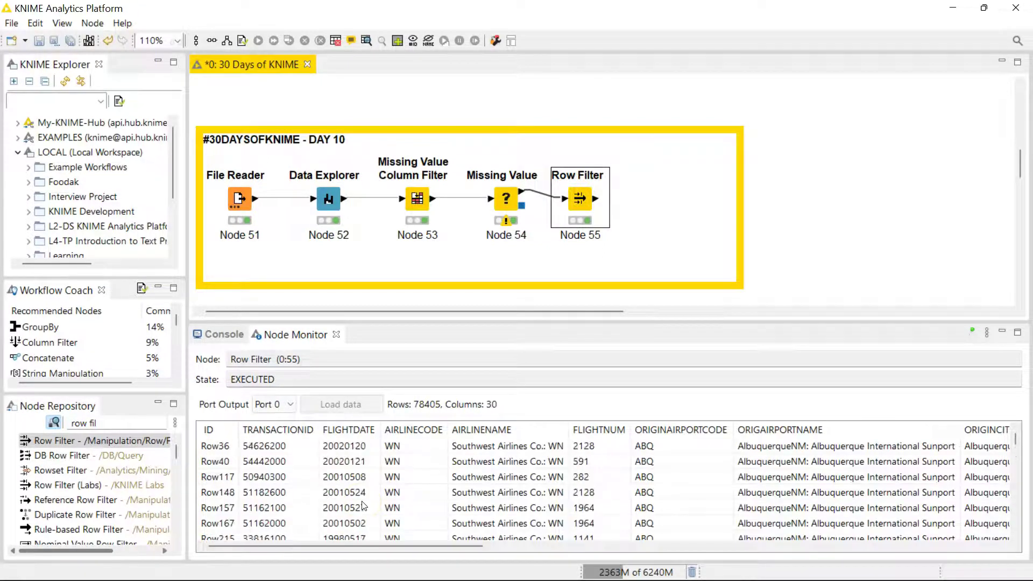
left_click(415, 494)
left_click(383, 494)
scroll(372, 490, "down", 2)
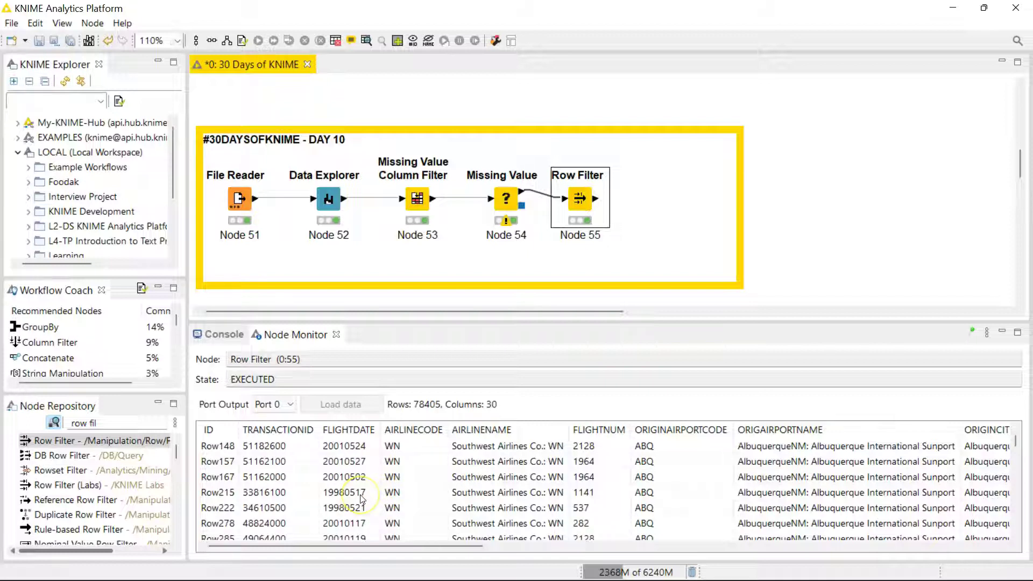
left_click(361, 482)
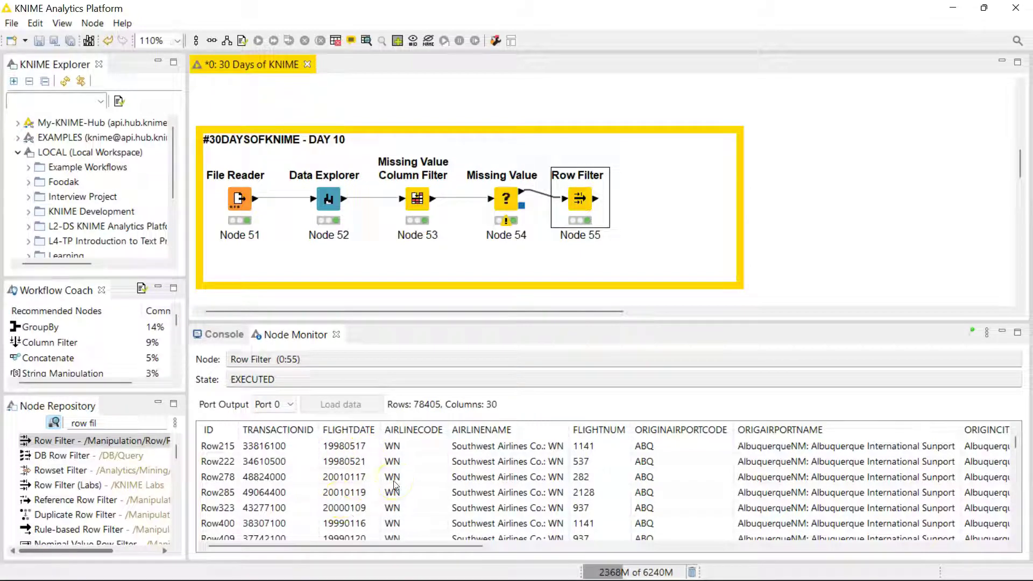
scroll(331, 478, "up", 2)
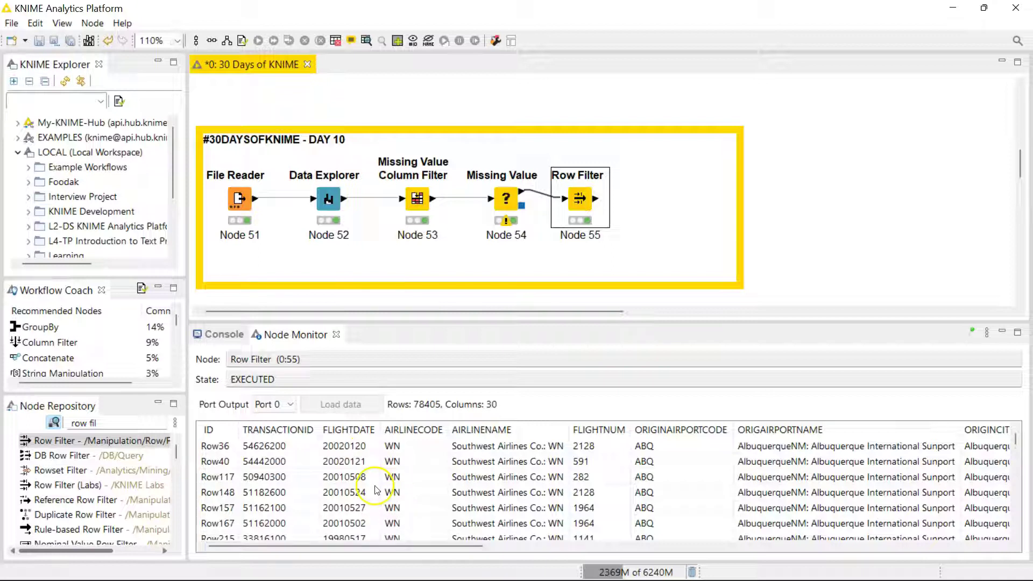
Add a second Row Filter after Node 55, set to include FLIGHTDATE matching the 2* wildcard pattern
left_click_drag(123, 440, 639, 199)
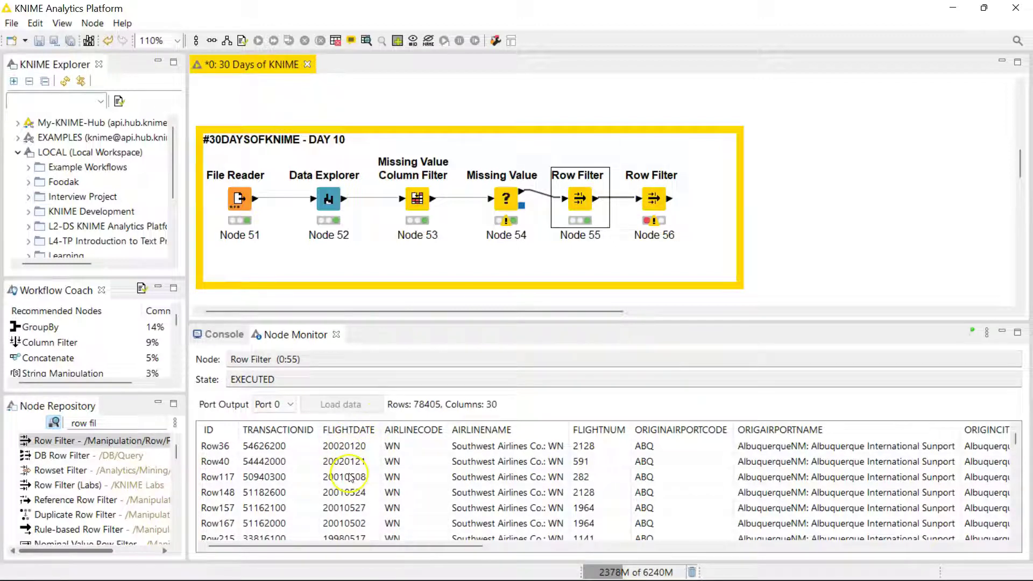
double_click(654, 206)
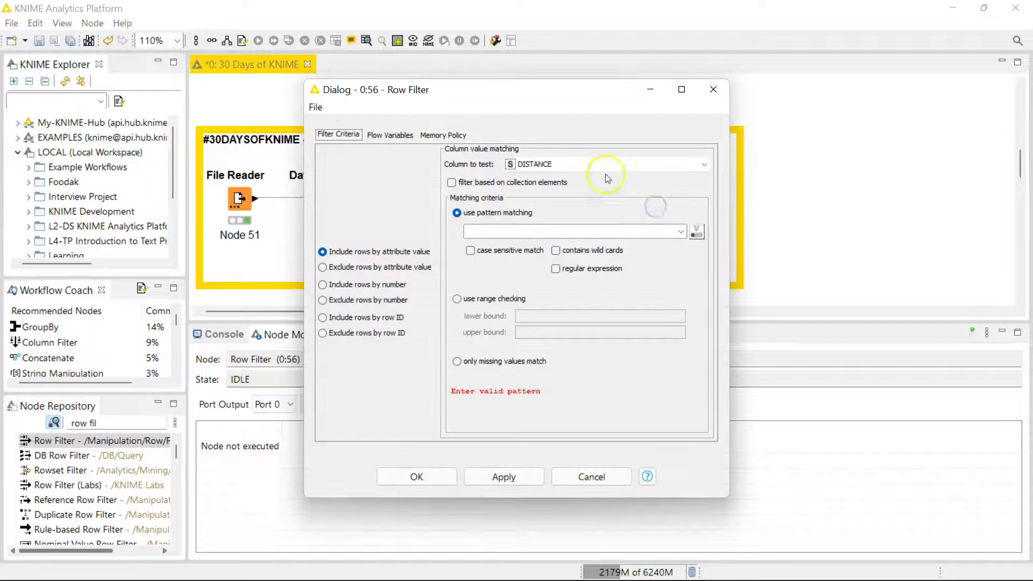
left_click(587, 164)
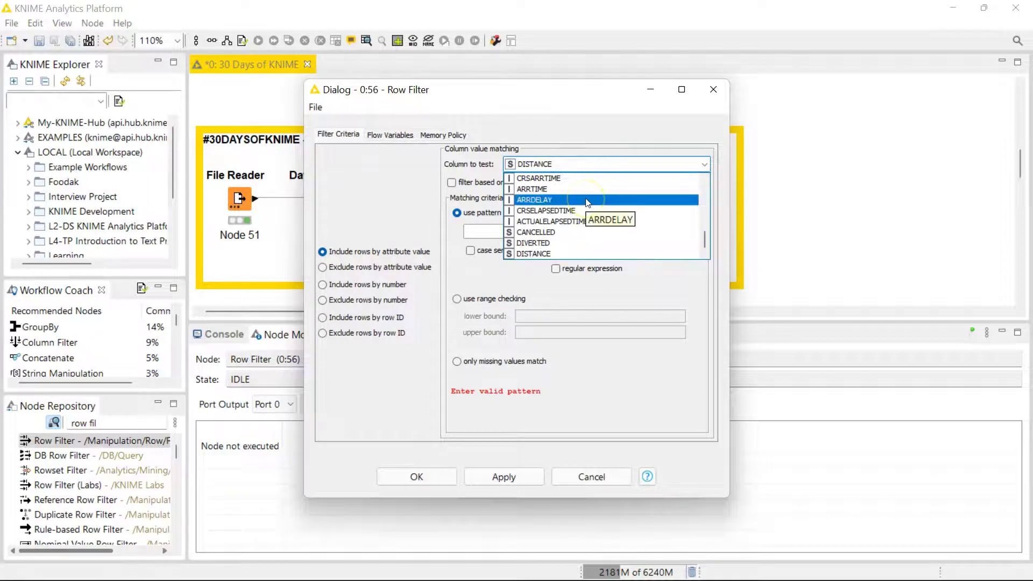
scroll(588, 203, "up", 5)
scroll(588, 203, "up", 1)
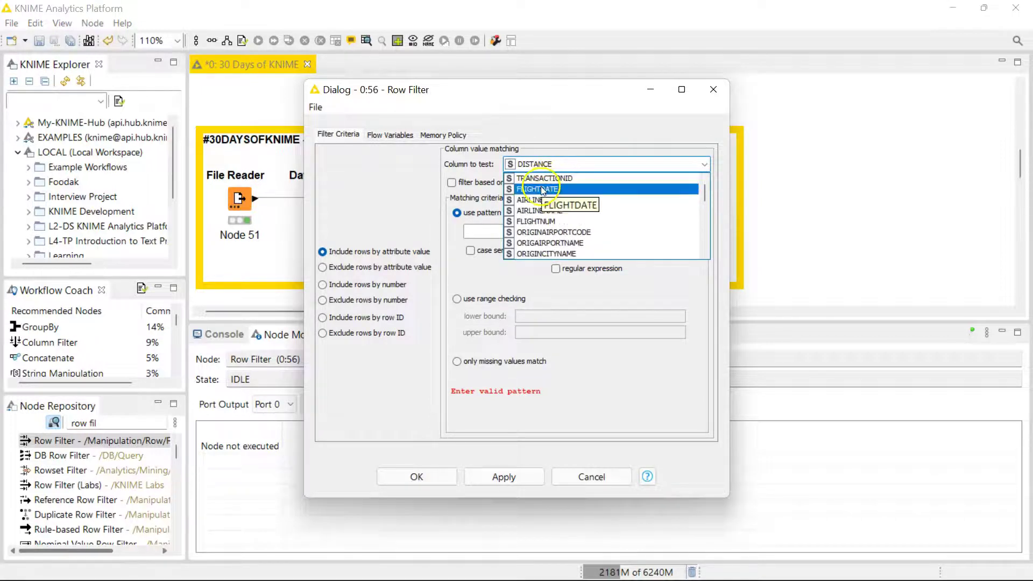
left_click(541, 188)
left_click(487, 234)
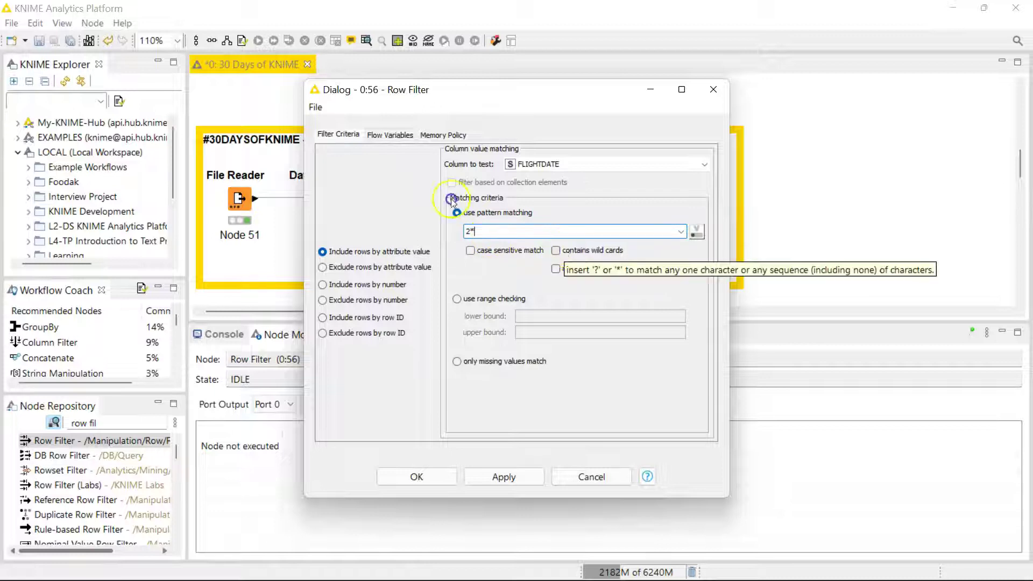
left_click(563, 250)
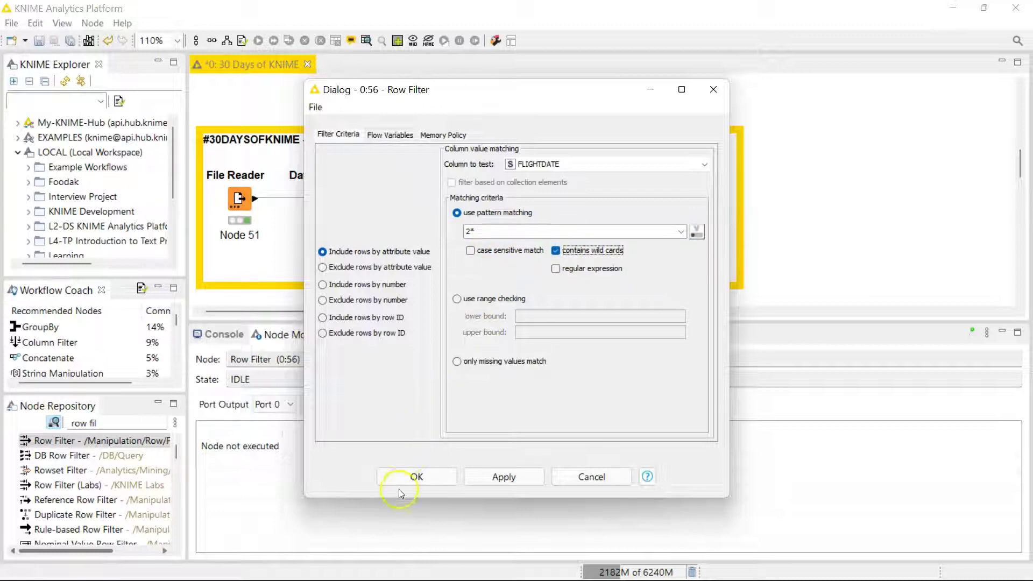
left_click(413, 481)
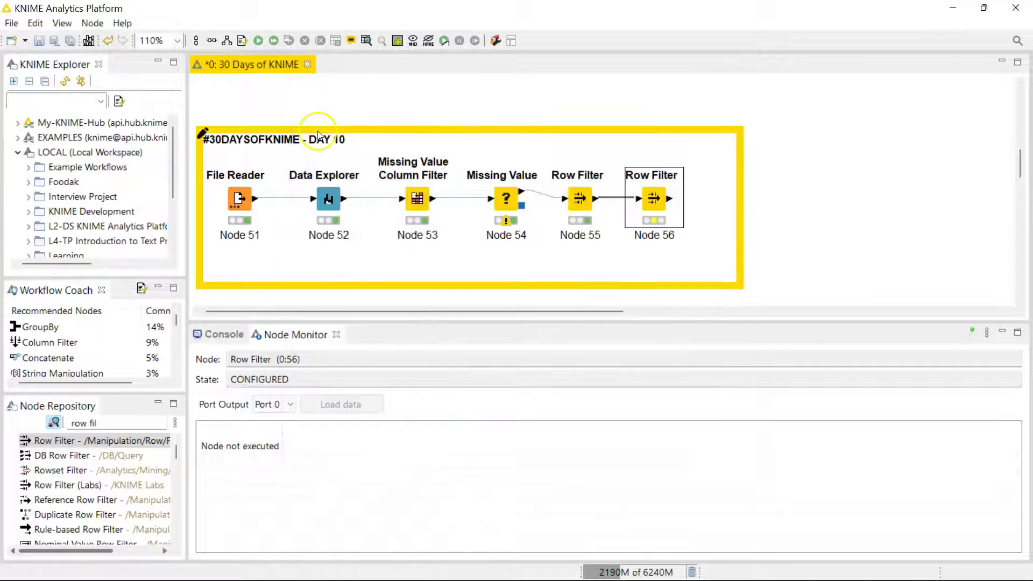
Execute Node 56 and scroll through its 52,057-row output in the Node Monitor
left_click(258, 40)
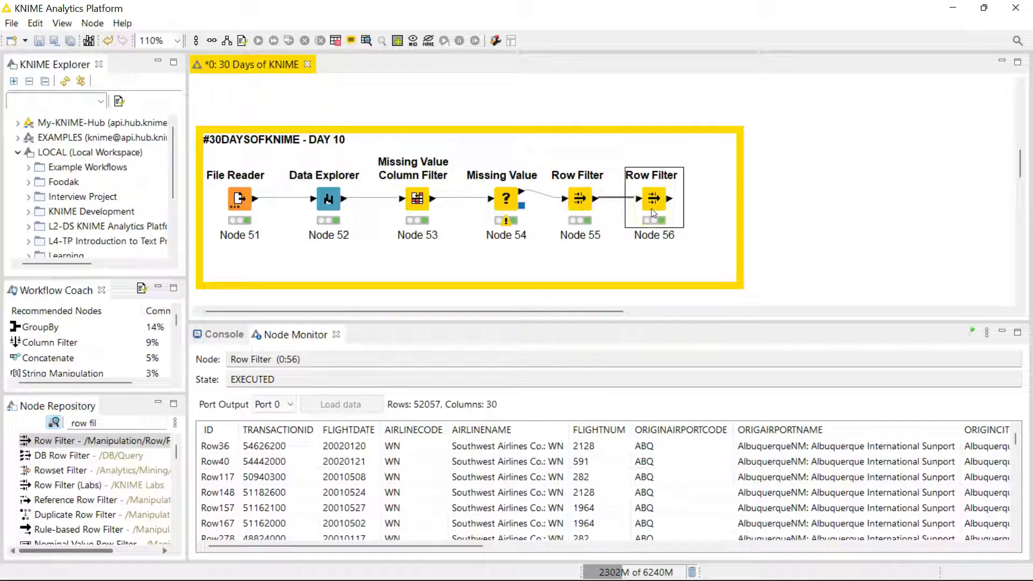
left_click(427, 407)
scroll(350, 483, "down", 15)
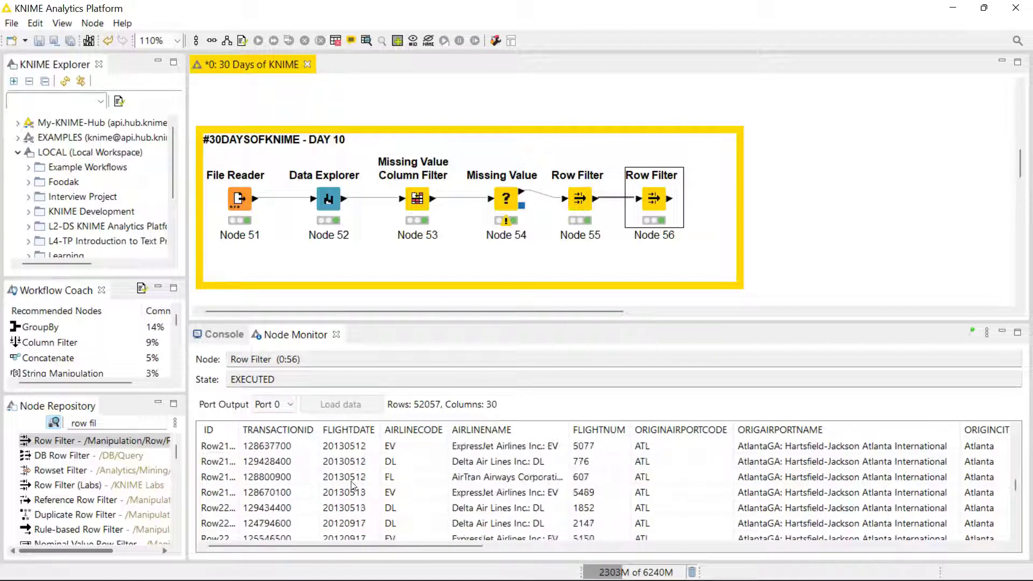
scroll(351, 484, "down", 10)
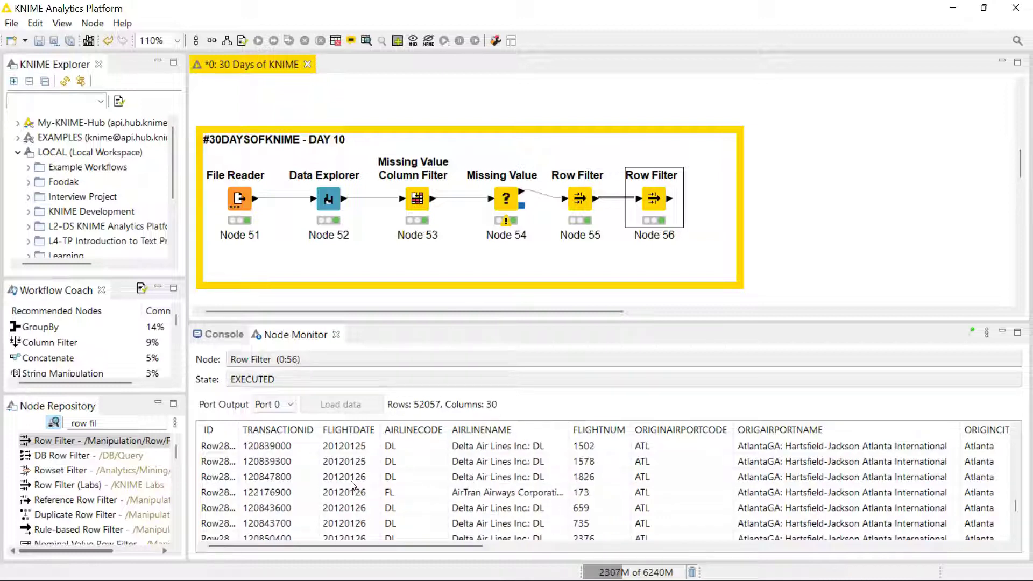
scroll(351, 484, "up", 15)
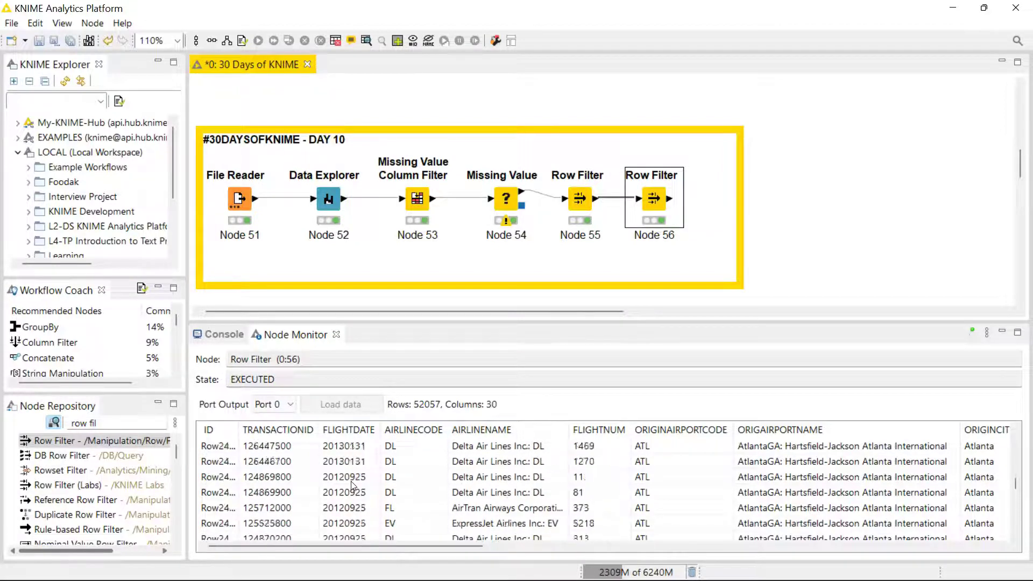
scroll(351, 480, "up", 2)
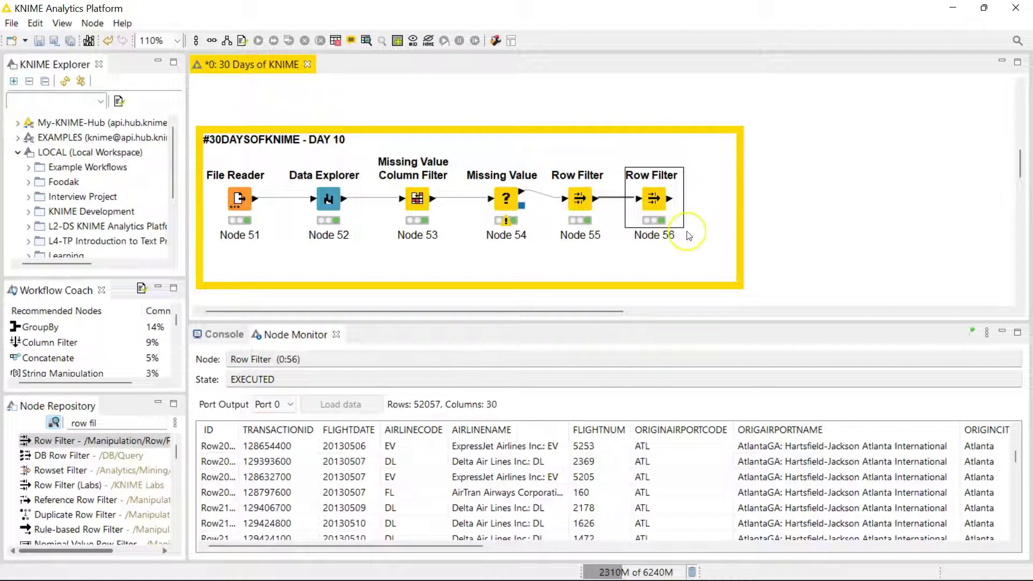